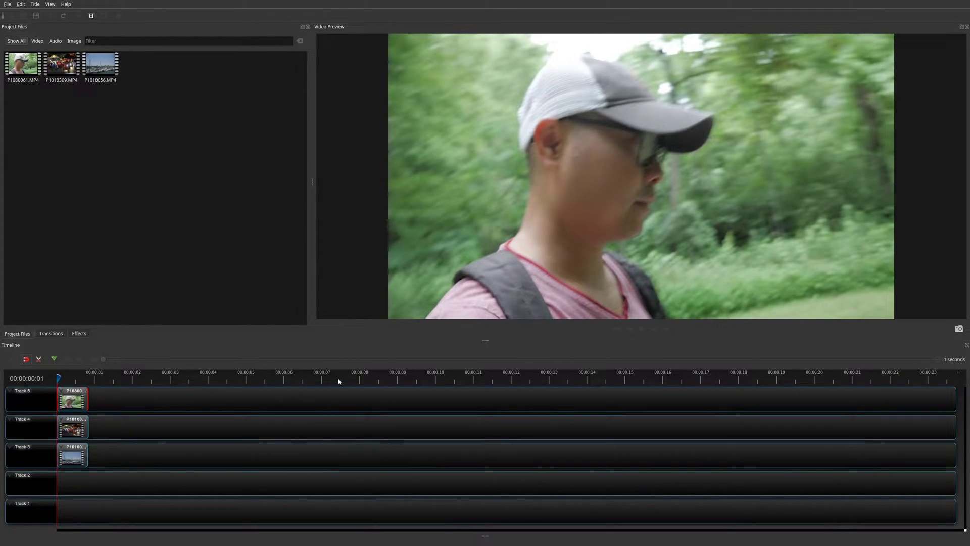
Play the stacked clips in the preview, then return the playhead to the start
{"action": "left_click", "coordinate": [641, 328]}
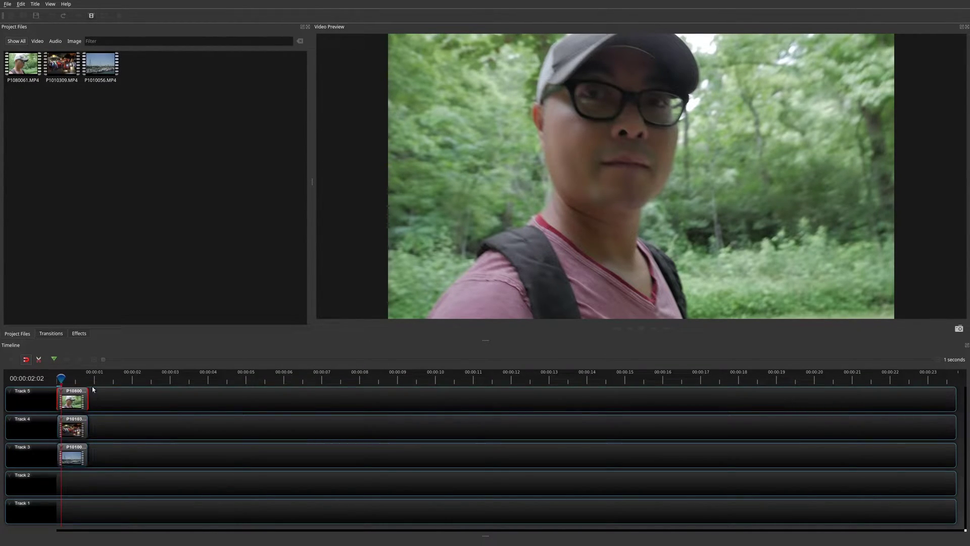
{"action": "left_click", "coordinate": [64, 359]}
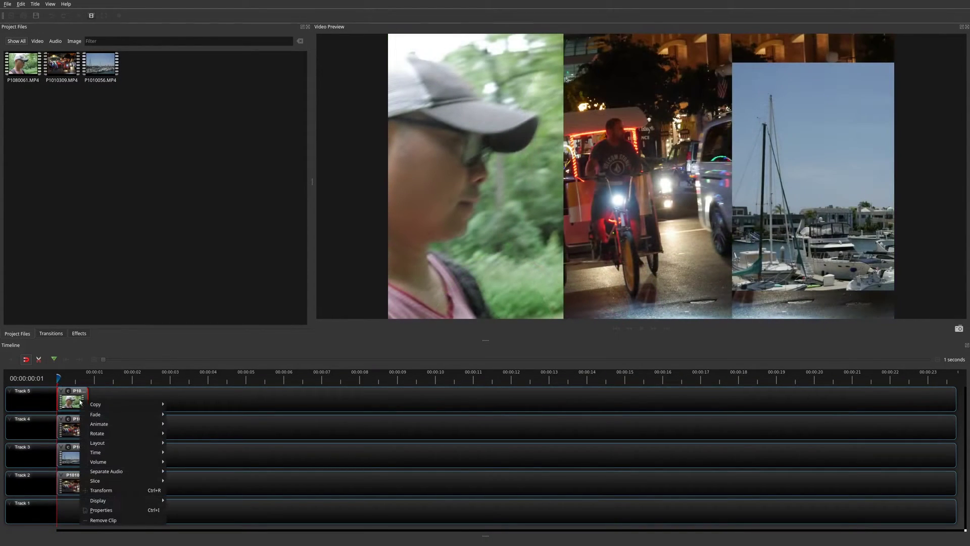
Shift the Track 5 face clip to Location X -0.46 and play back to check it
{"action": "left_click", "coordinate": [122, 509]}
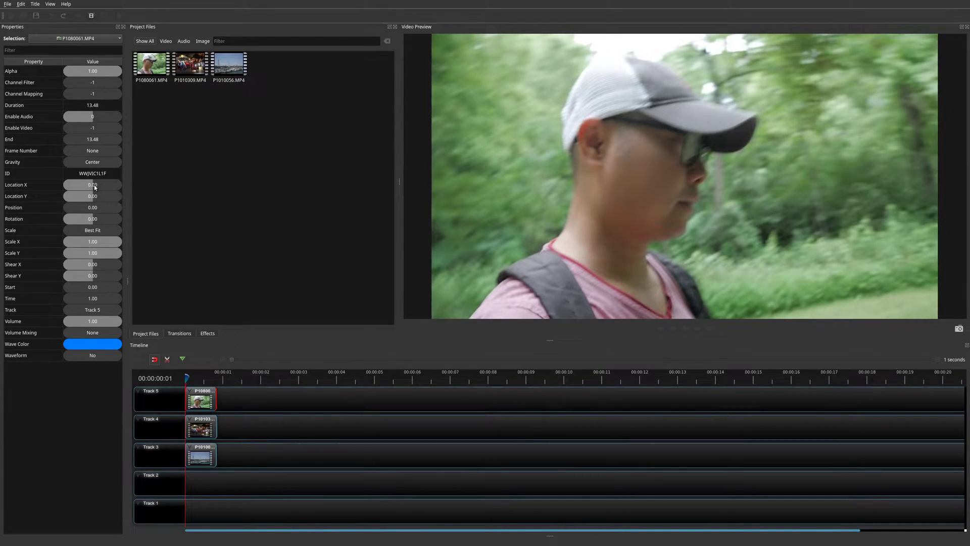
{"action": "left_click_drag", "start_coordinate": [94, 187], "coordinate": [79, 189]}
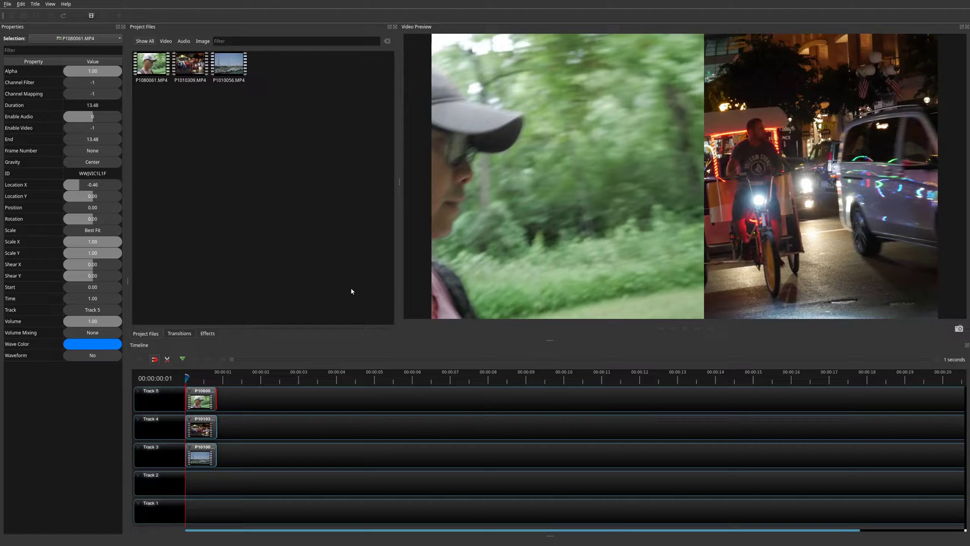
{"action": "left_click", "coordinate": [683, 329]}
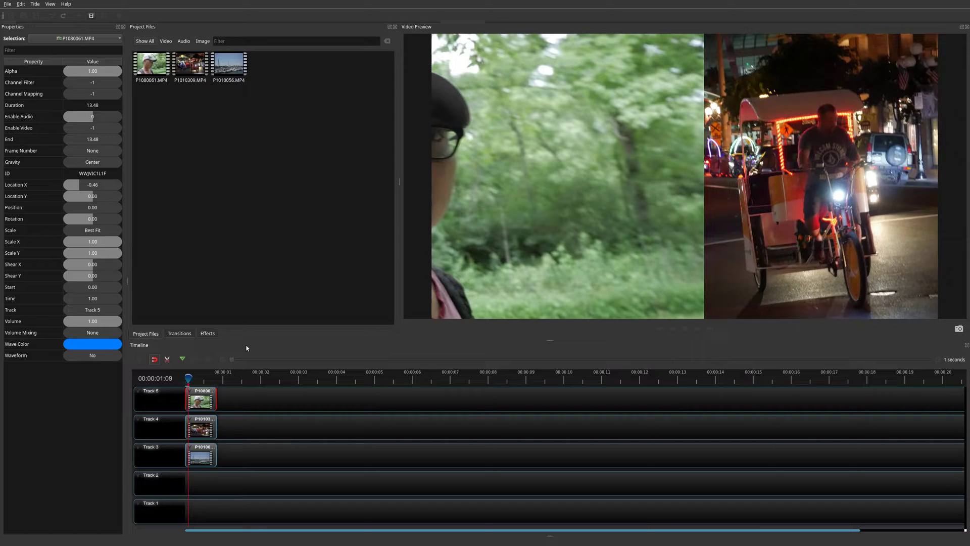
{"action": "left_click", "coordinate": [208, 334]}
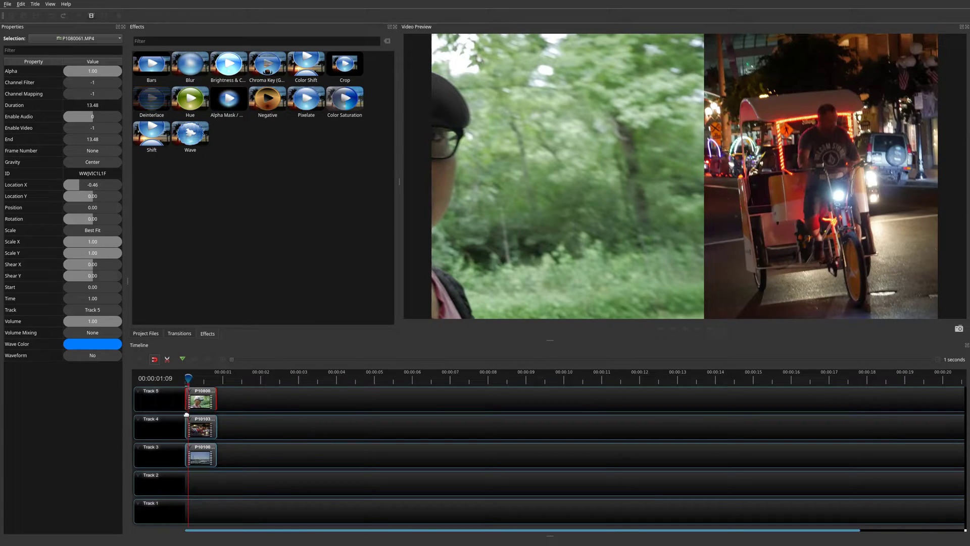
Apply a Crop effect to the face clip with Top and Bottom Size set to 0.00
{"action": "left_click", "coordinate": [195, 360]}
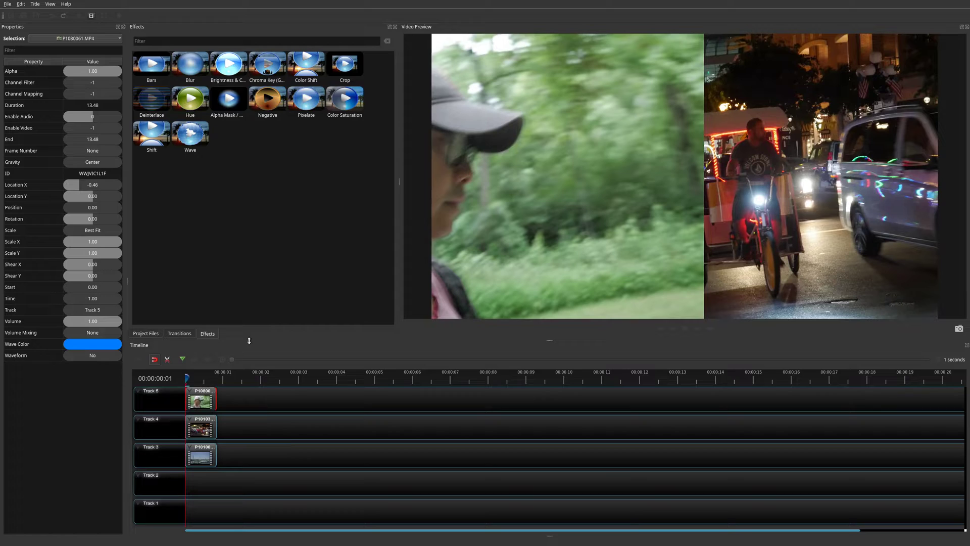
{"action": "left_click_drag", "start_coordinate": [344, 73], "coordinate": [203, 402]}
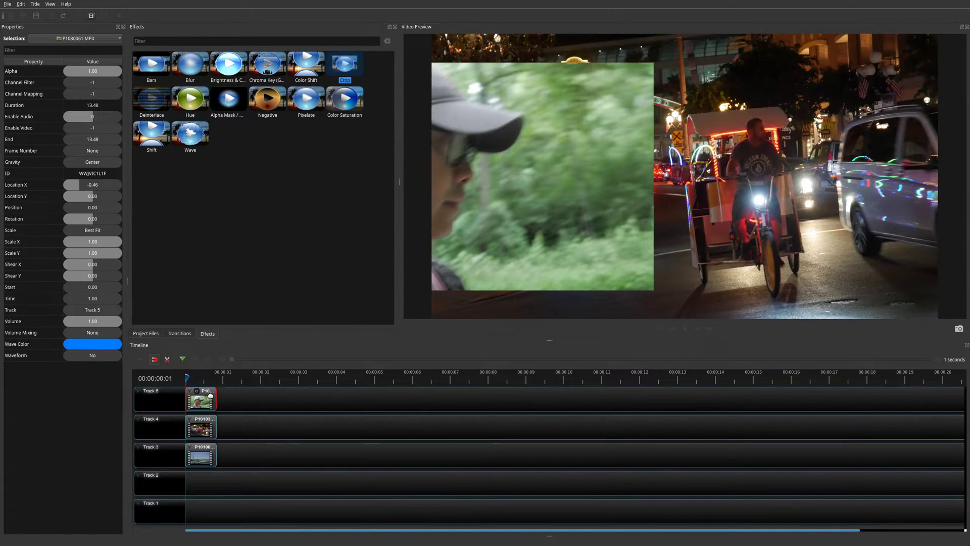
{"action": "left_click", "coordinate": [197, 392]}
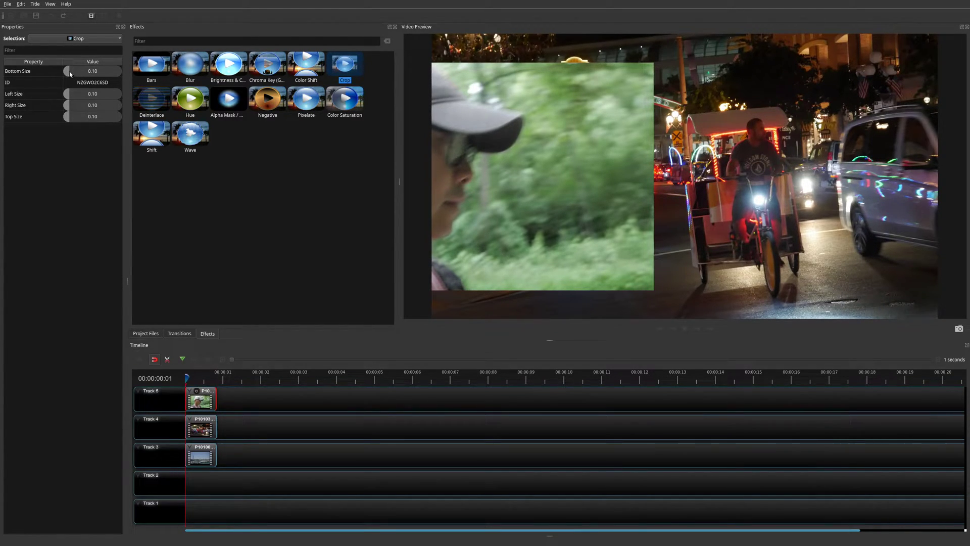
{"action": "left_click_drag", "start_coordinate": [70, 75], "coordinate": [57, 75]}
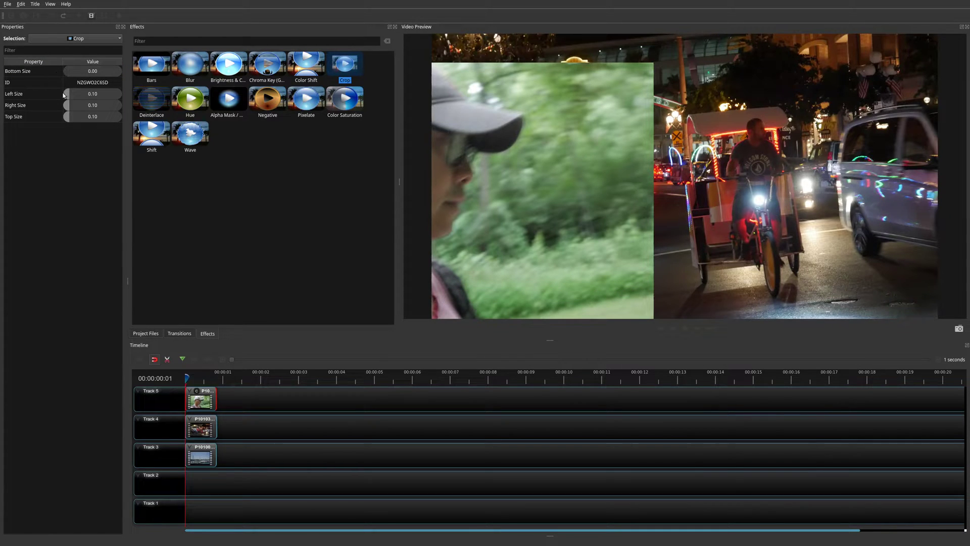
{"action": "left_click_drag", "start_coordinate": [69, 116], "coordinate": [58, 117]}
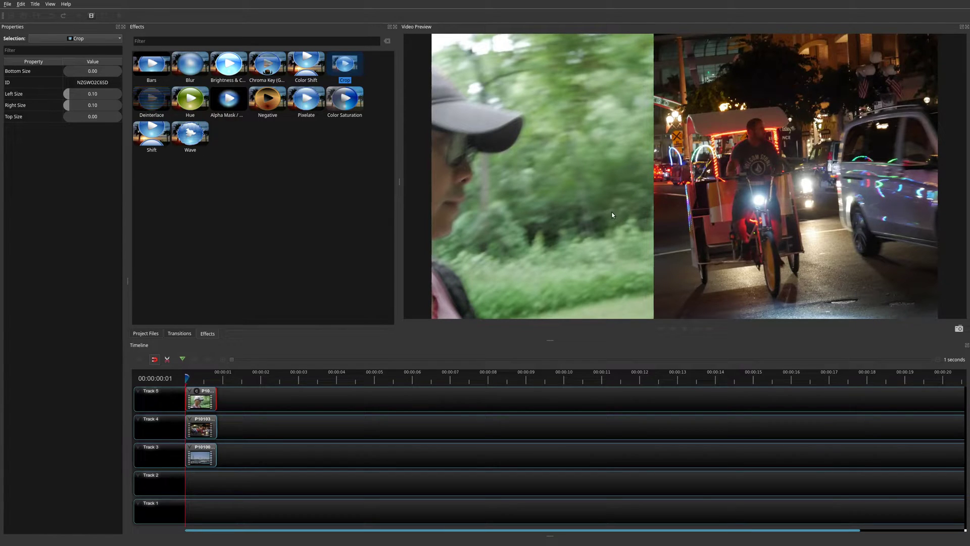
{"action": "left_click", "coordinate": [205, 403]}
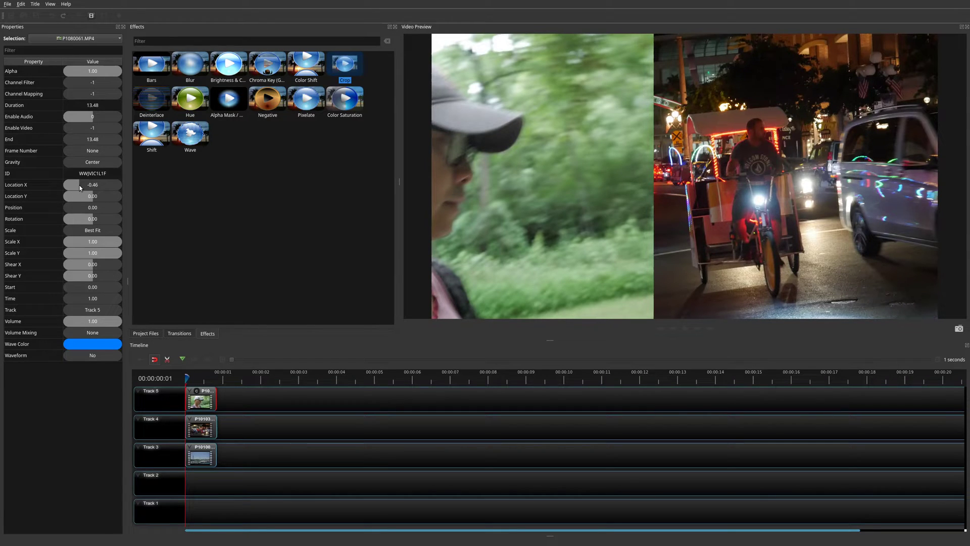
Move the face clip back right, set its crop to Left 0.00 and Right 0.31, then preview
{"action": "left_click_drag", "start_coordinate": [79, 188], "coordinate": [89, 187]}
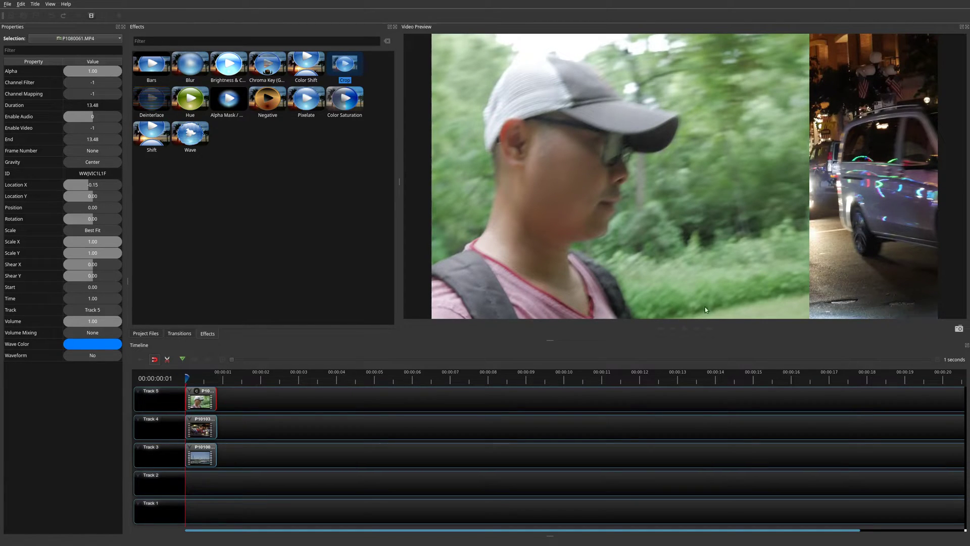
{"action": "left_click", "coordinate": [197, 391]}
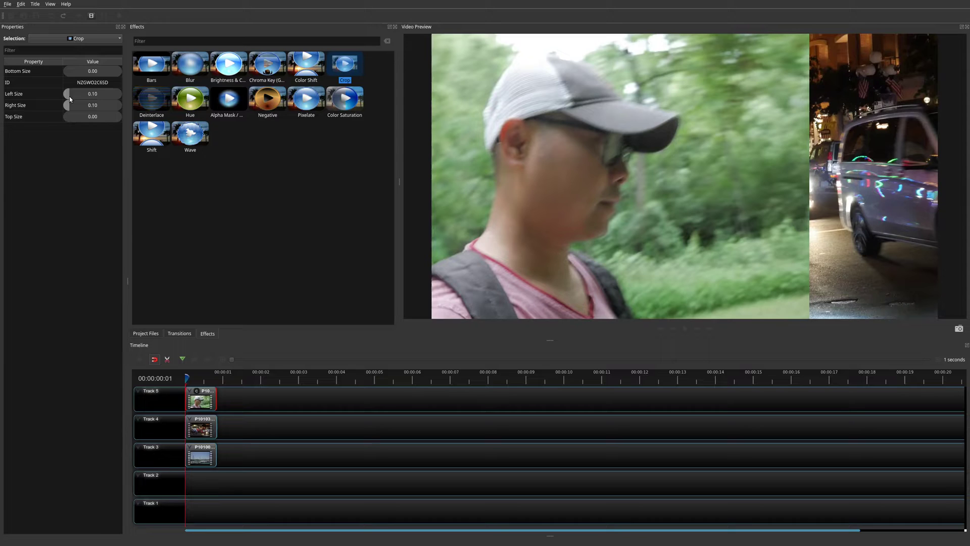
{"action": "mouse_move", "coordinate": [68, 96]}
{"action": "left_mouse_down"}
{"action": "mouse_move", "coordinate": [92, 99]}
{"action": "mouse_move", "coordinate": [57, 97]}
{"action": "left_mouse_up"}
{"action": "left_click_drag", "start_coordinate": [68, 107], "coordinate": [83, 111]}
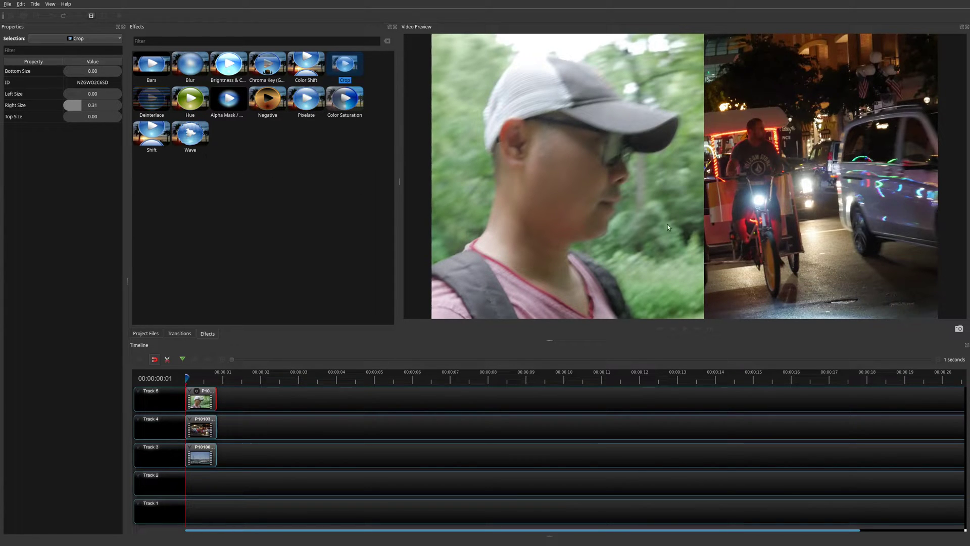
{"action": "left_click", "coordinate": [684, 328]}
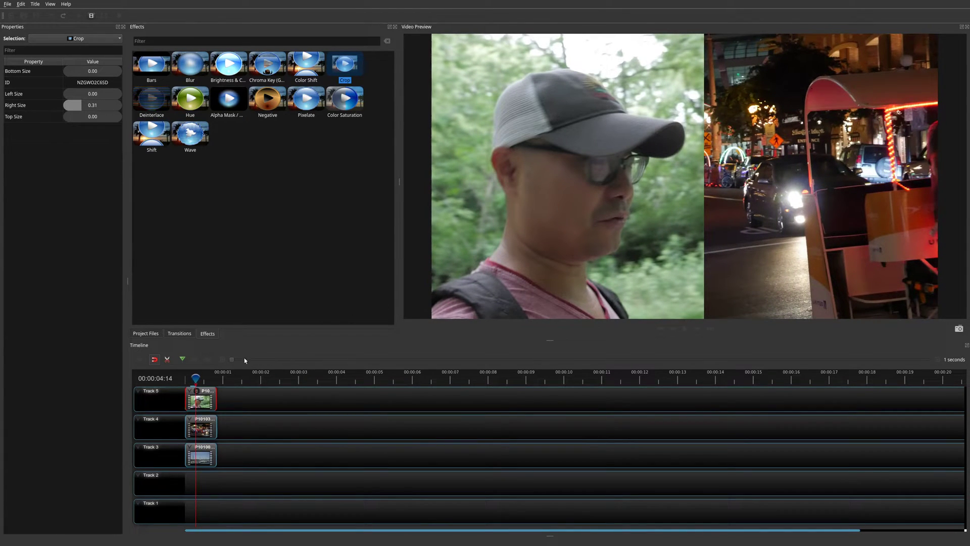
{"action": "left_click", "coordinate": [207, 405]}
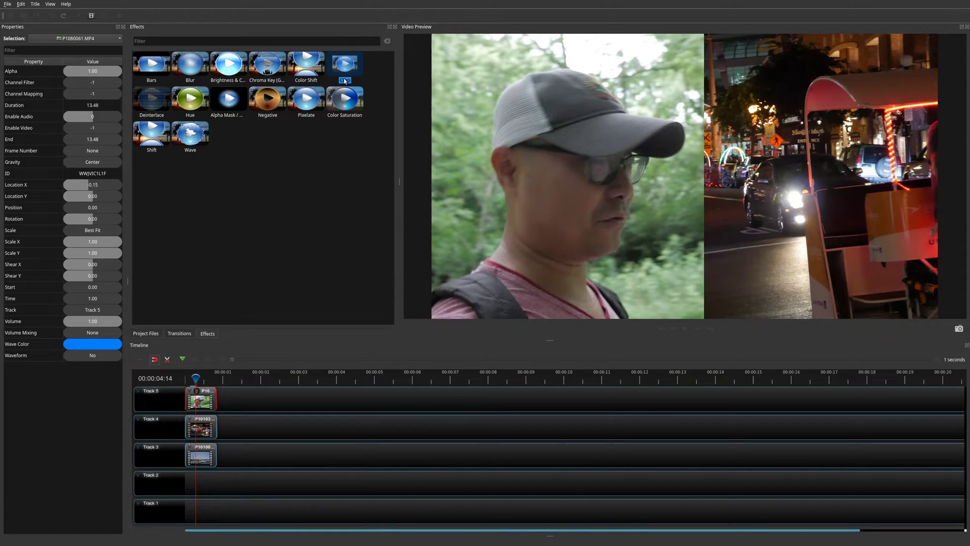
{"action": "left_click", "coordinate": [196, 391]}
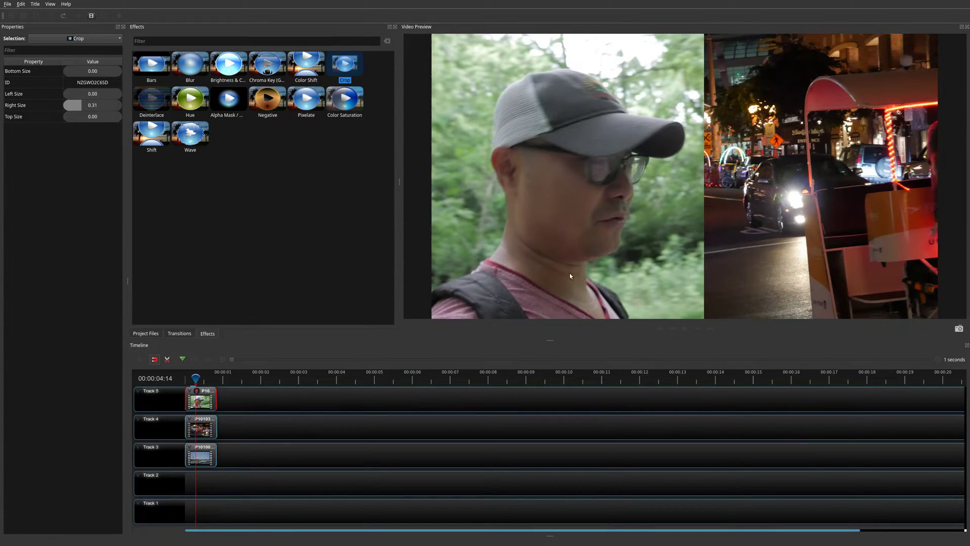
{"action": "left_click", "coordinate": [195, 359]}
{"action": "left_click", "coordinate": [688, 330]}
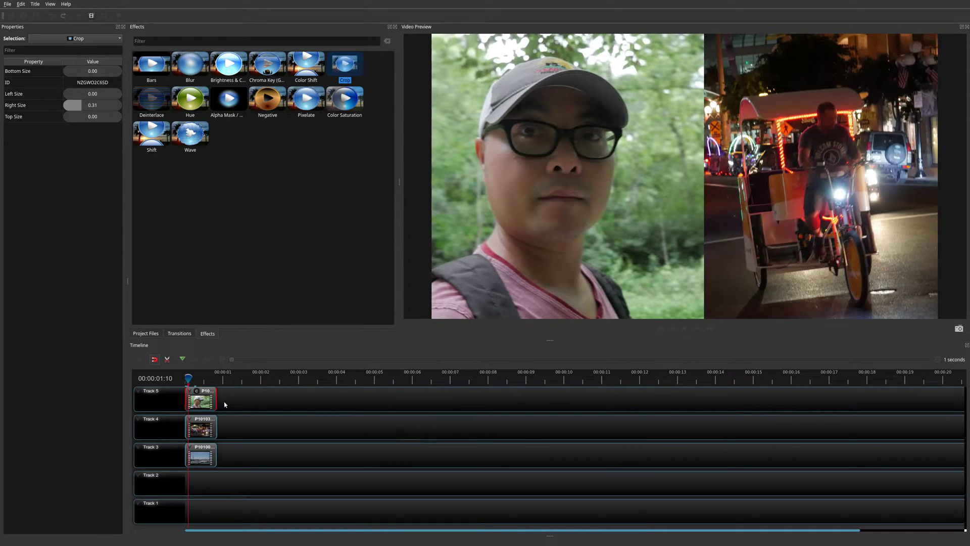
{"action": "left_click", "coordinate": [195, 359]}
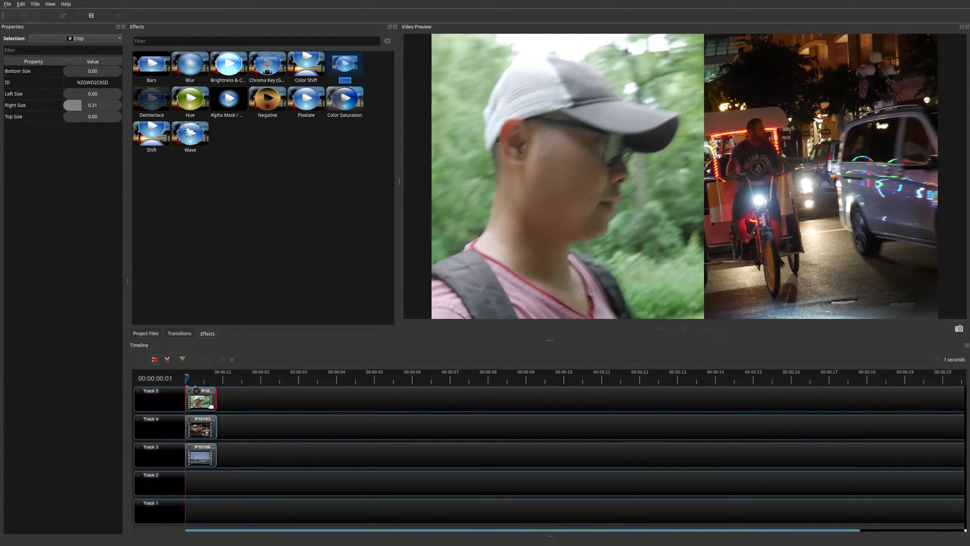
{"action": "left_click", "coordinate": [211, 405]}
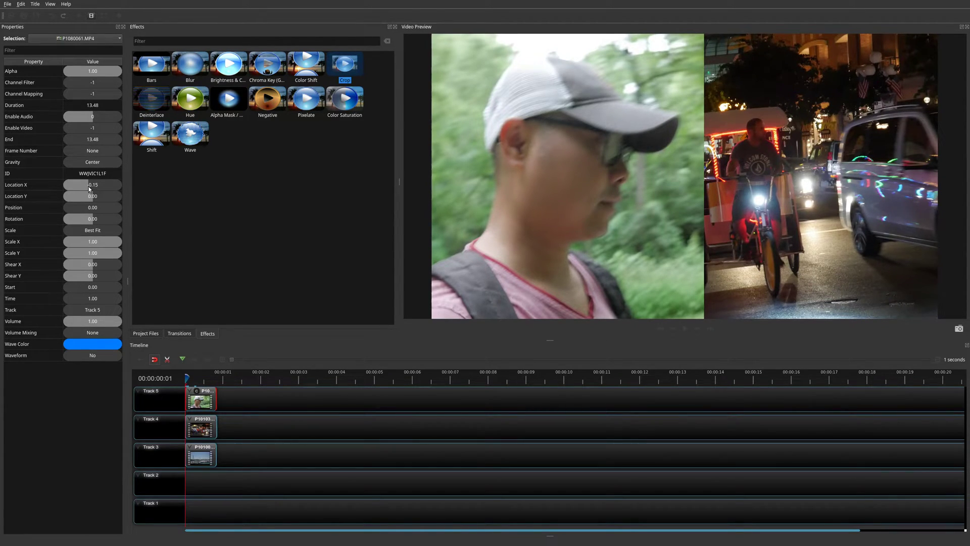
Set the face clip's Location X to -0.35 and the Track 4 cyclist clip's to -0.19
{"action": "left_click_drag", "start_coordinate": [89, 188], "coordinate": [83, 187]}
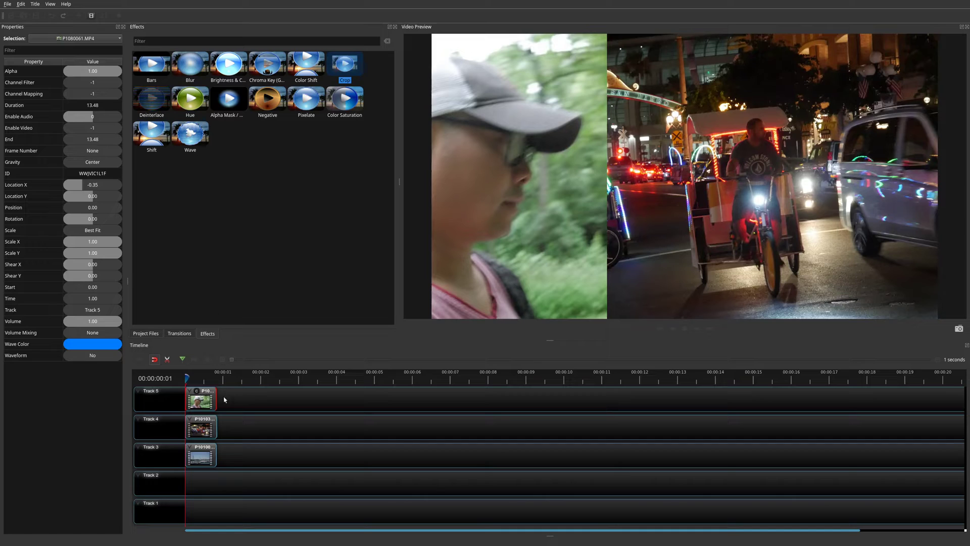
{"action": "left_click", "coordinate": [204, 431]}
{"action": "left_click_drag", "start_coordinate": [92, 184], "coordinate": [87, 188]}
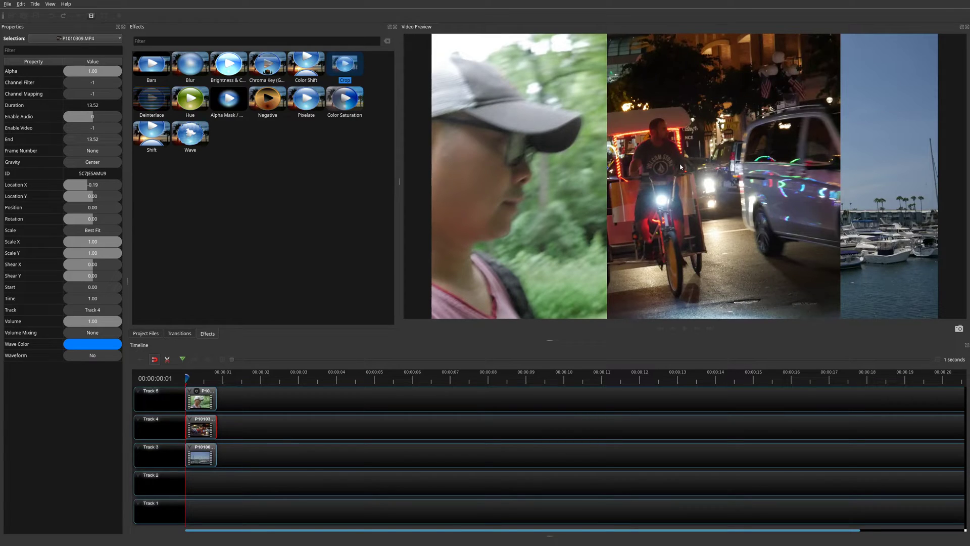
Add a Crop effect to the Track 4 cyclist clip with Top and Bottom Size at 0.00
{"action": "left_click_drag", "start_coordinate": [348, 69], "coordinate": [197, 429]}
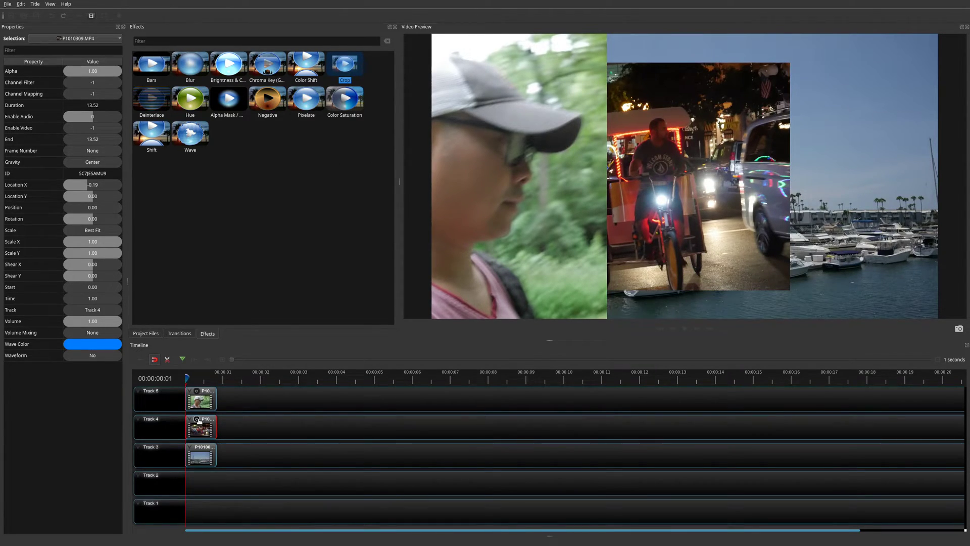
{"action": "left_click", "coordinate": [197, 419]}
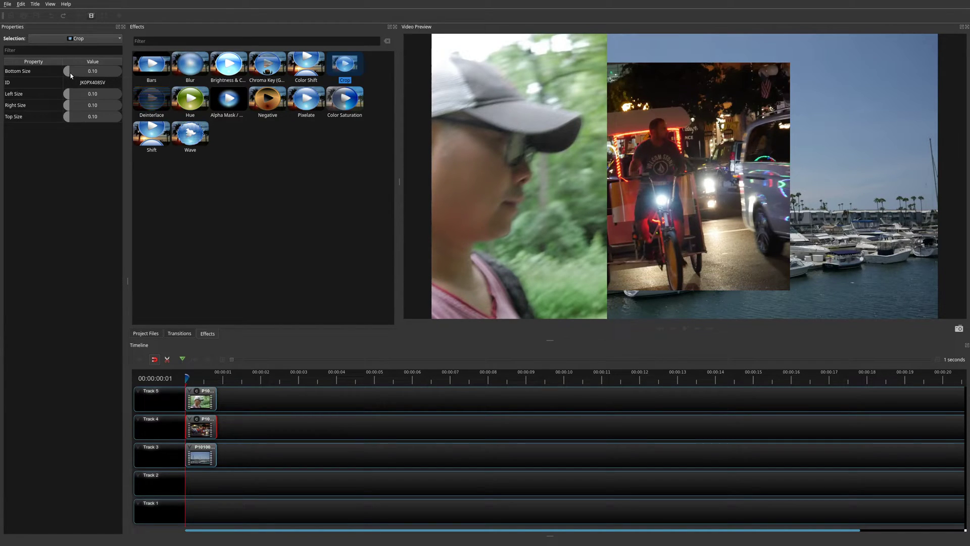
{"action": "left_click_drag", "start_coordinate": [70, 75], "coordinate": [53, 76]}
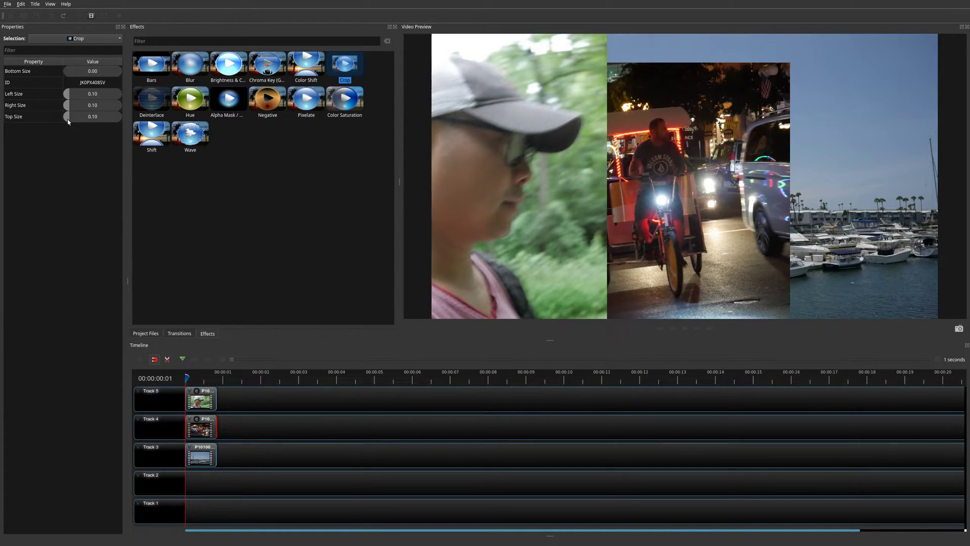
{"action": "left_click_drag", "start_coordinate": [68, 121], "coordinate": [53, 121]}
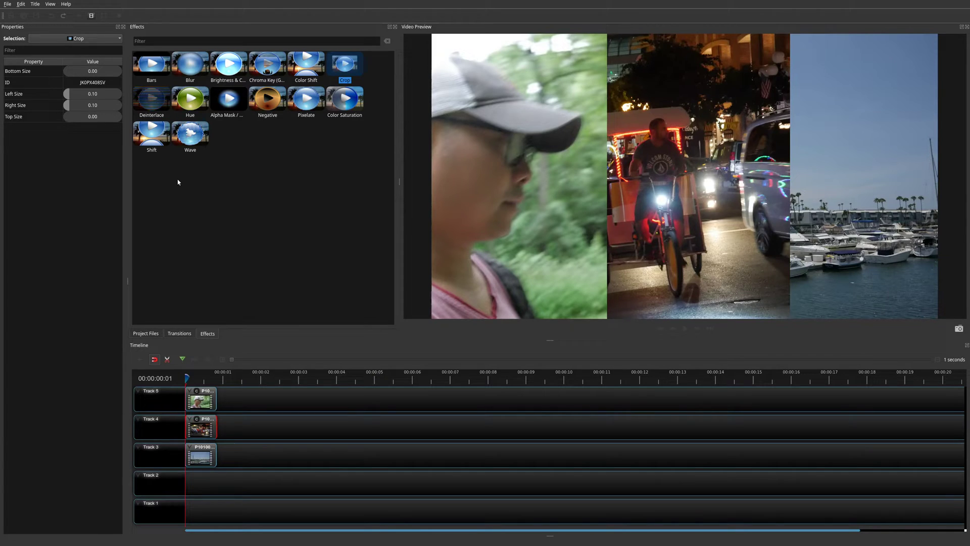
Set the cyclist clip's Right crop Size to 0.13, easing back from 0.17
{"action": "left_click", "coordinate": [70, 105]}
{"action": "left_click_drag", "start_coordinate": [70, 107], "coordinate": [73, 107]}
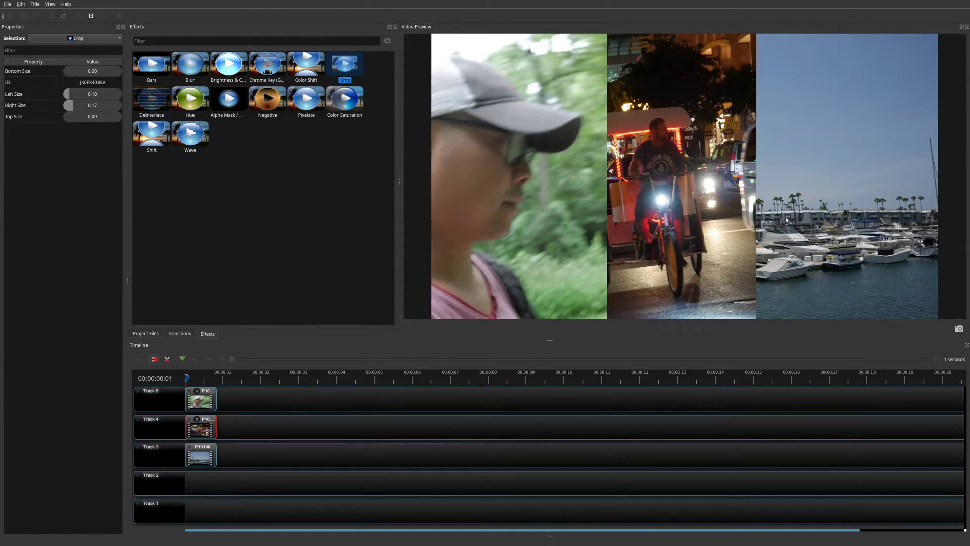
{"action": "left_click_drag", "start_coordinate": [77, 106], "coordinate": [72, 106]}
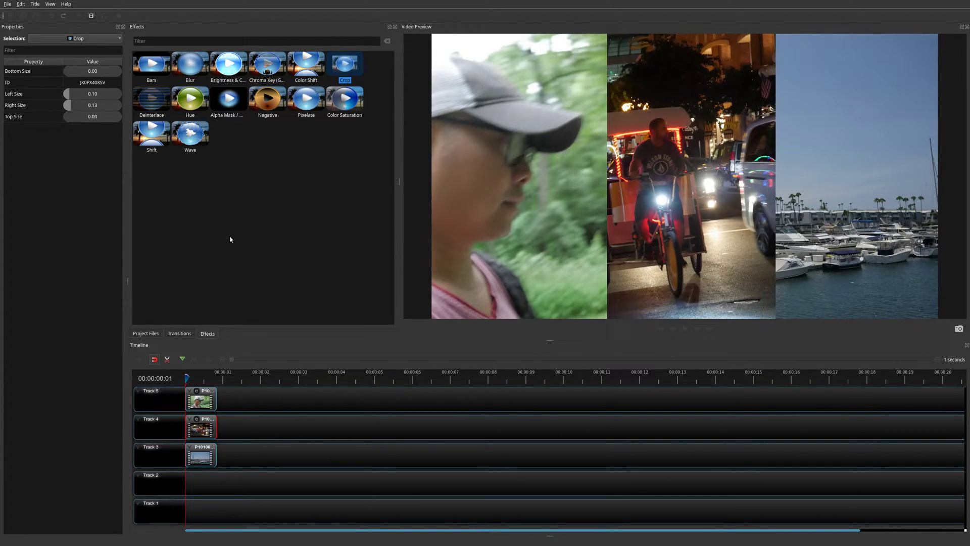
{"action": "left_click", "coordinate": [201, 456]}
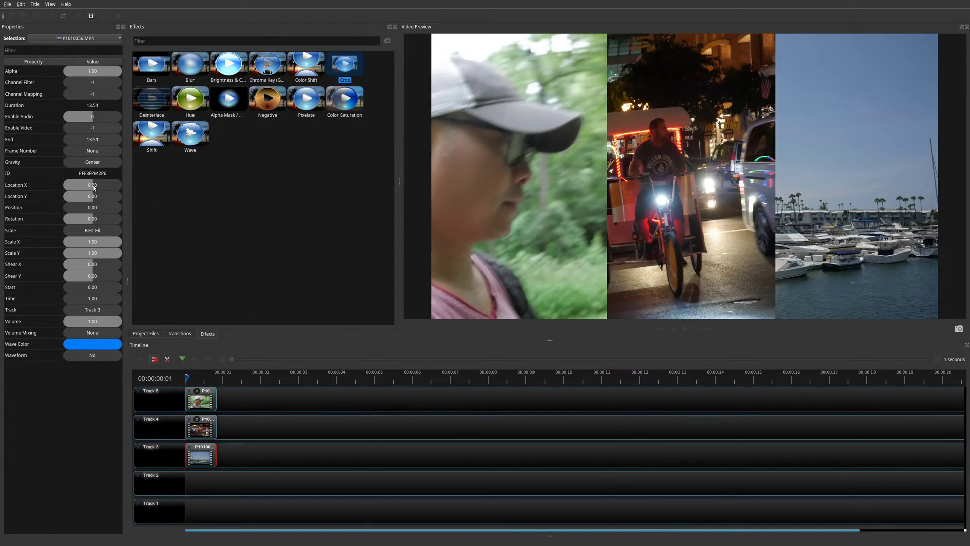
Move the Track 3 marina clip to Location X 0.53, preview it, and add a Crop effect
{"action": "mouse_move", "coordinate": [94, 188]}
{"action": "left_mouse_down"}
{"action": "mouse_move", "coordinate": [122, 183]}
{"action": "mouse_move", "coordinate": [108, 181]}
{"action": "left_mouse_up"}
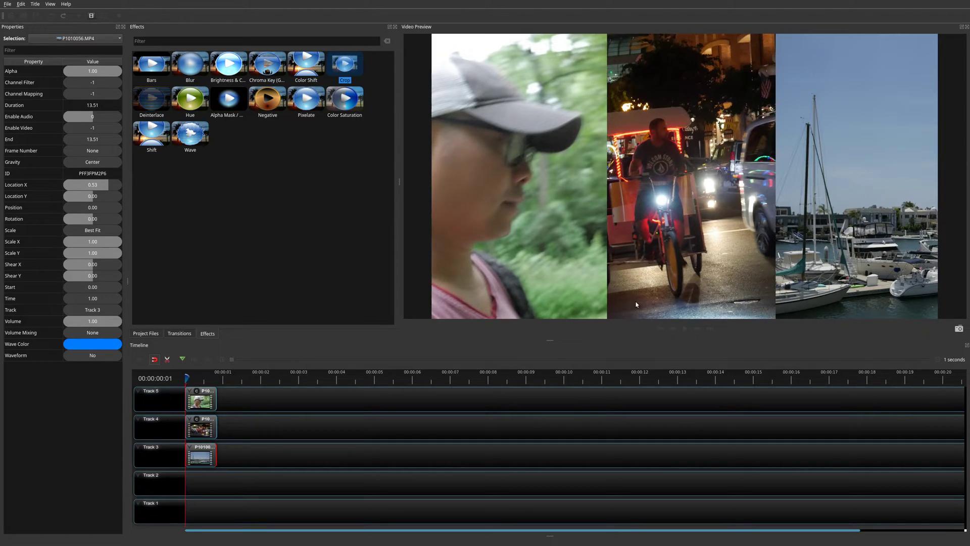
{"action": "left_click", "coordinate": [684, 330]}
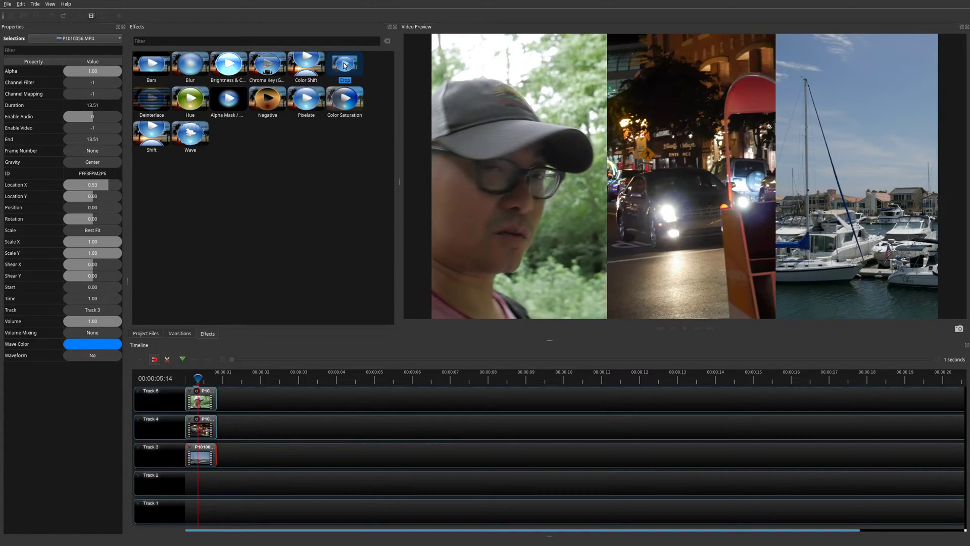
{"action": "left_click_drag", "start_coordinate": [344, 65], "coordinate": [201, 452]}
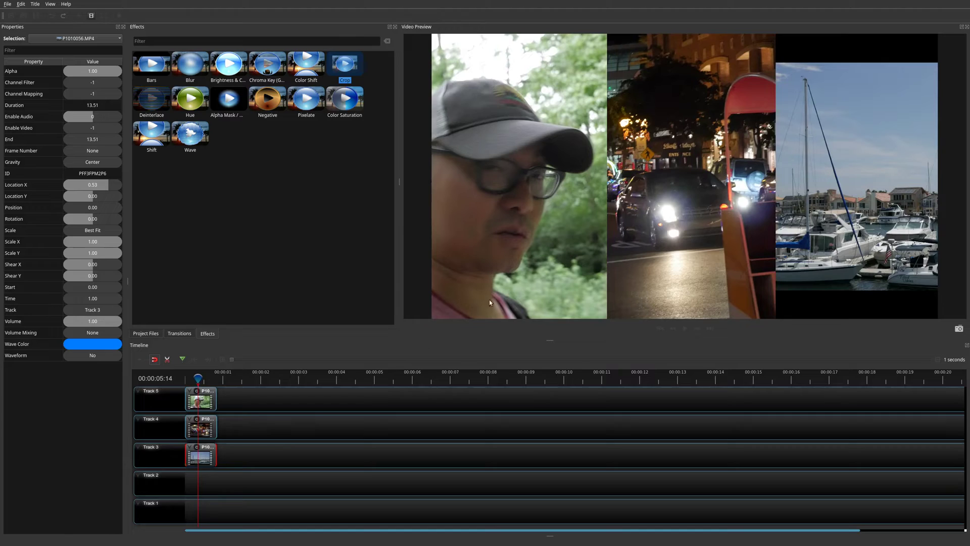
Crop the marina clip by 0.25 from the bottom and 0.23 from the top
{"action": "left_click", "coordinate": [197, 448]}
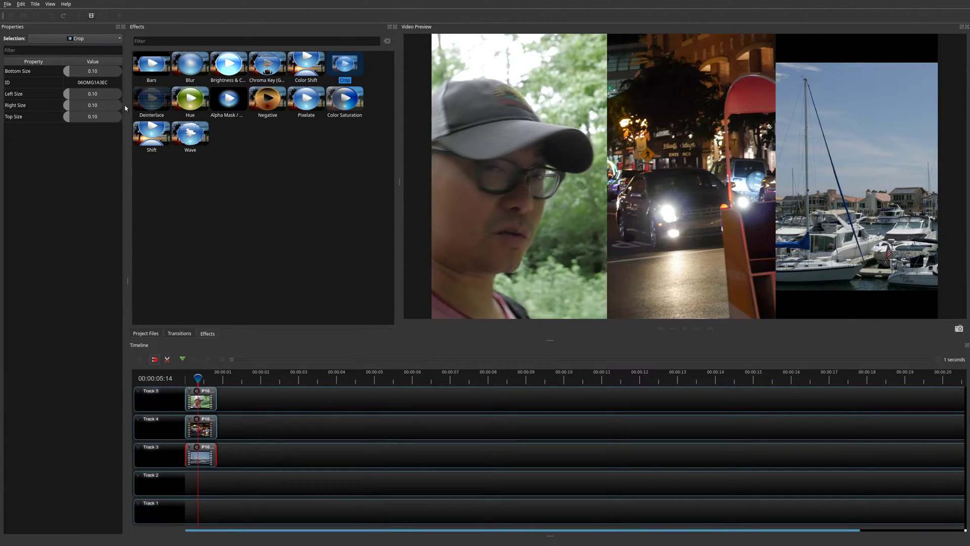
{"action": "left_click_drag", "start_coordinate": [69, 75], "coordinate": [79, 73]}
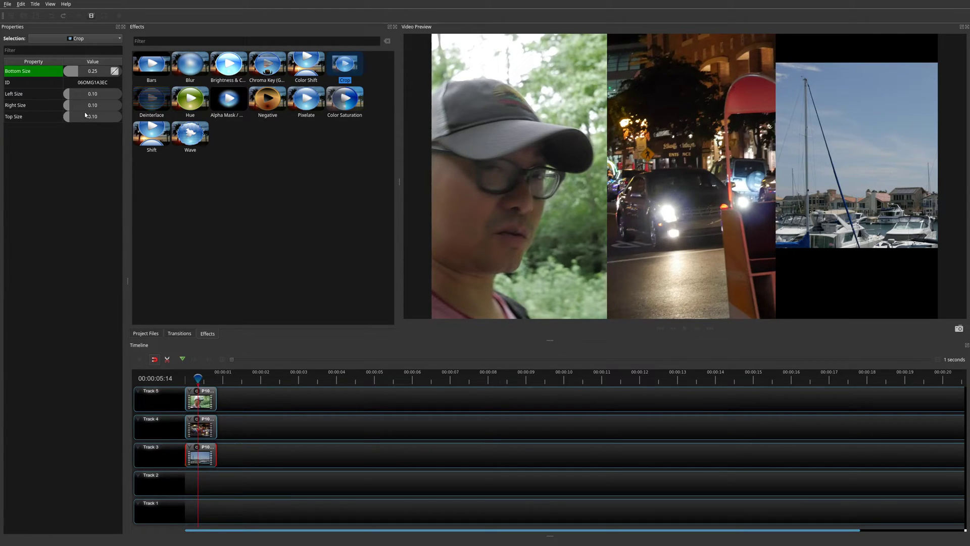
{"action": "left_click_drag", "start_coordinate": [71, 120], "coordinate": [78, 119]}
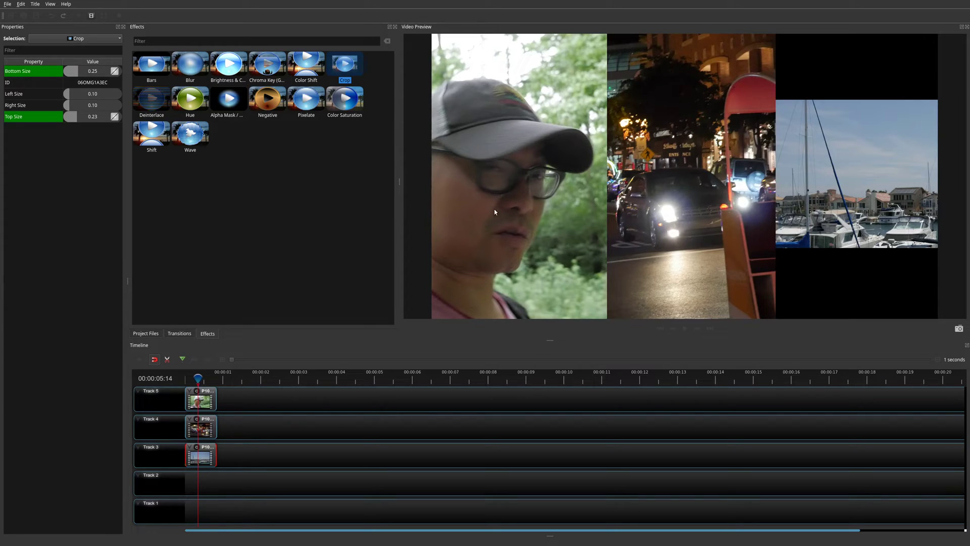
{"action": "left_click", "coordinate": [208, 455]}
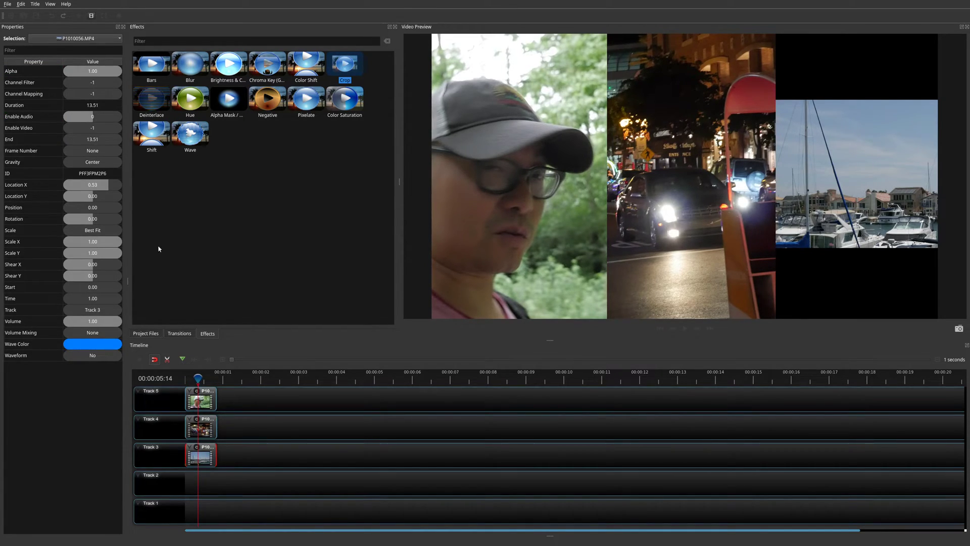
Raise the marina strip to Location Y -0.23 at the top of the right column
{"action": "left_click", "coordinate": [96, 199]}
{"action": "left_click_drag", "start_coordinate": [96, 199], "coordinate": [85, 201]}
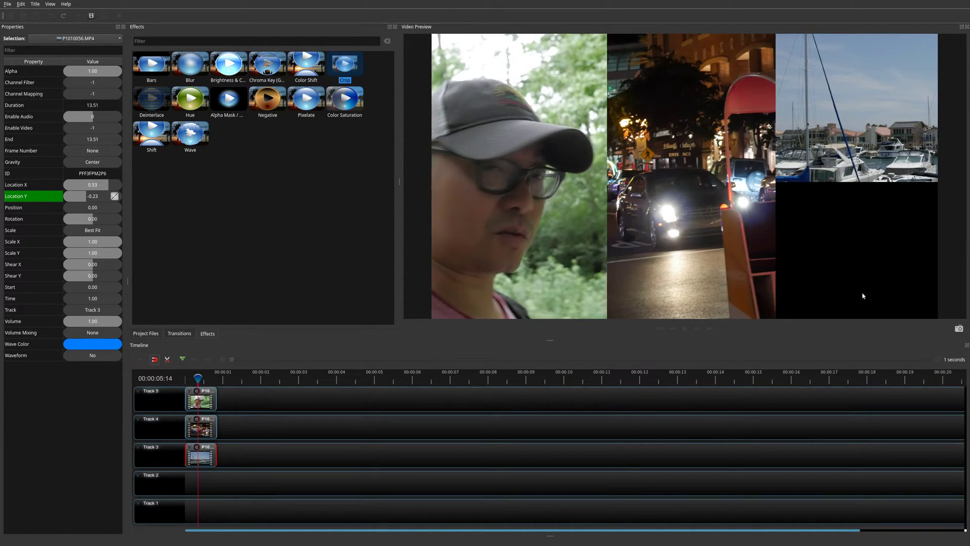
{"action": "left_click", "coordinate": [146, 334]}
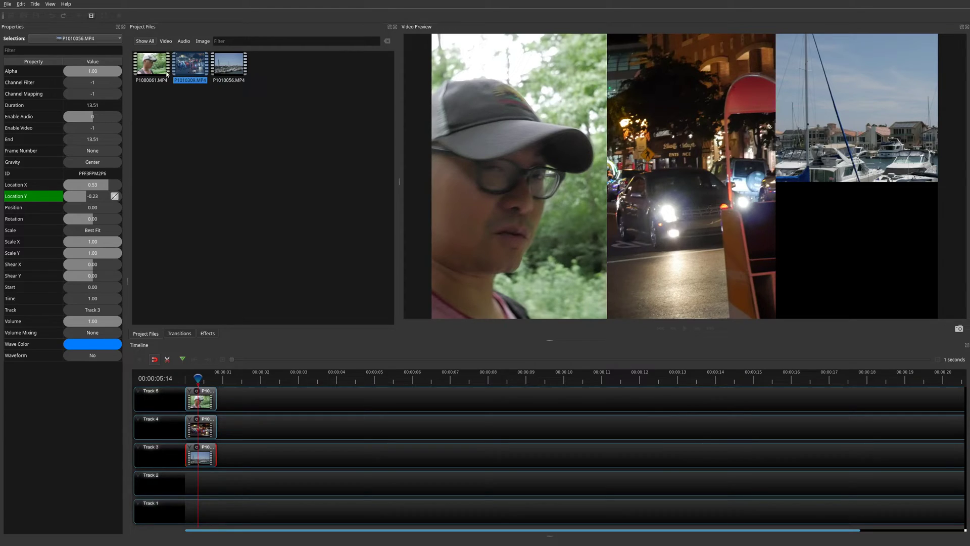
Add P1010309.MP4 to Track 2, lower it into the bottom-right area, and replay the composition
{"action": "left_click_drag", "start_coordinate": [193, 67], "coordinate": [198, 482]}
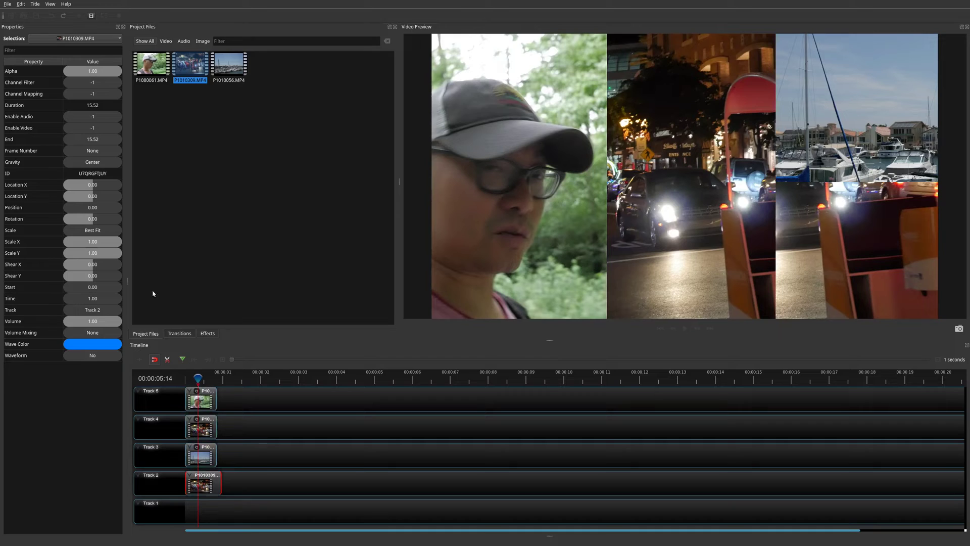
{"action": "left_click_drag", "start_coordinate": [93, 200], "coordinate": [108, 196]}
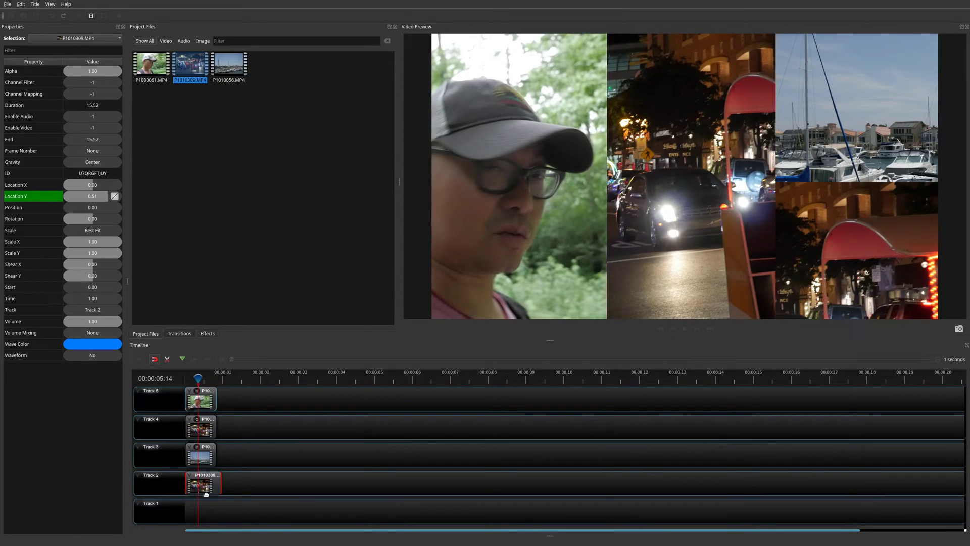
{"action": "left_click", "coordinate": [197, 360]}
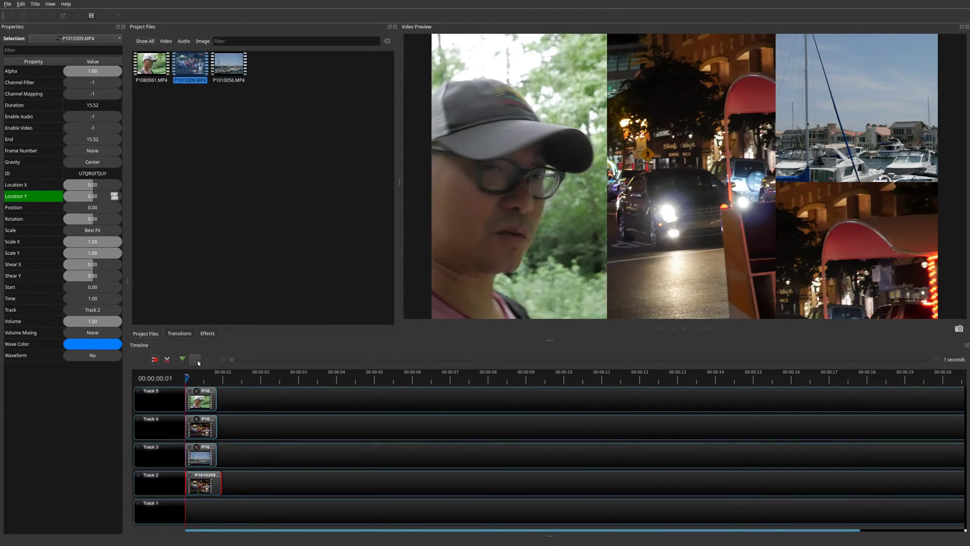
{"action": "left_click", "coordinate": [687, 329]}
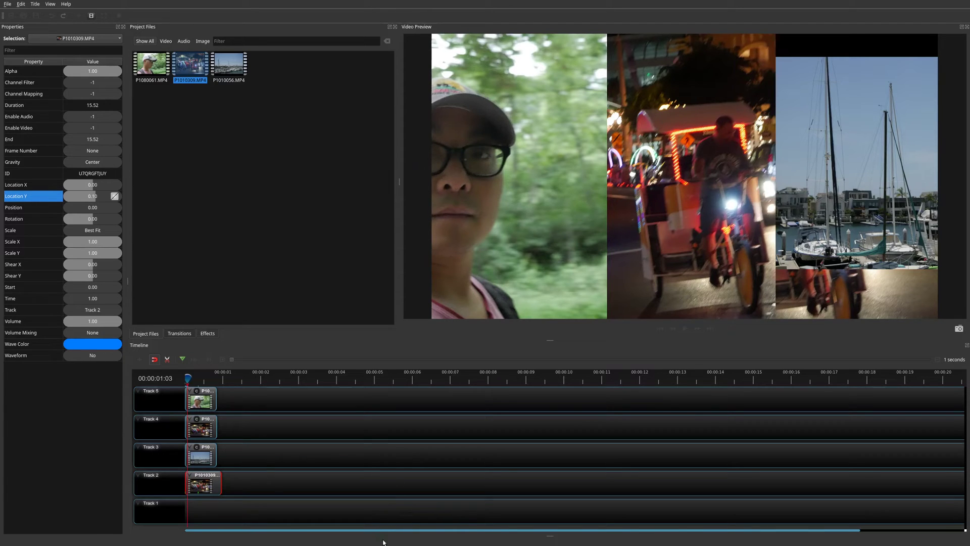
{"action": "left_click", "coordinate": [194, 359]}
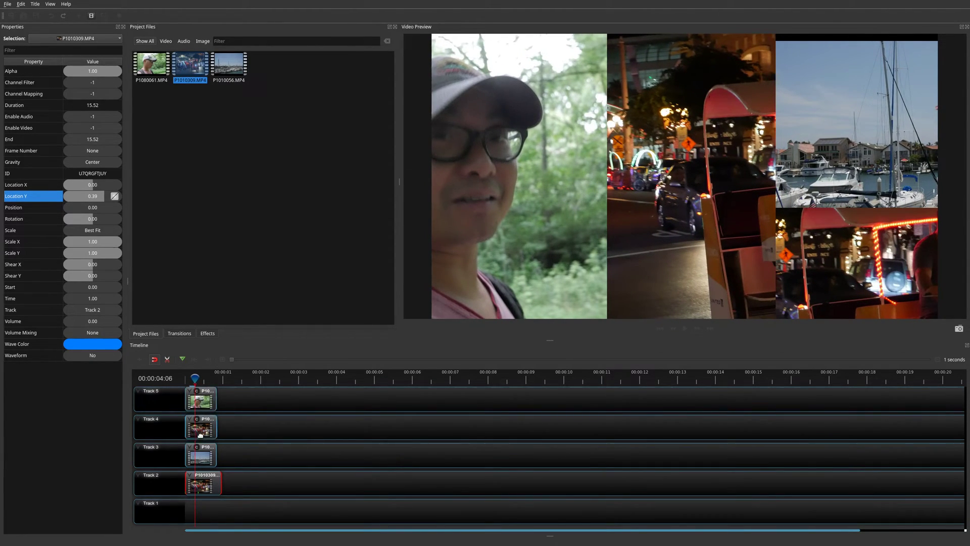
{"action": "left_click", "coordinate": [195, 360]}
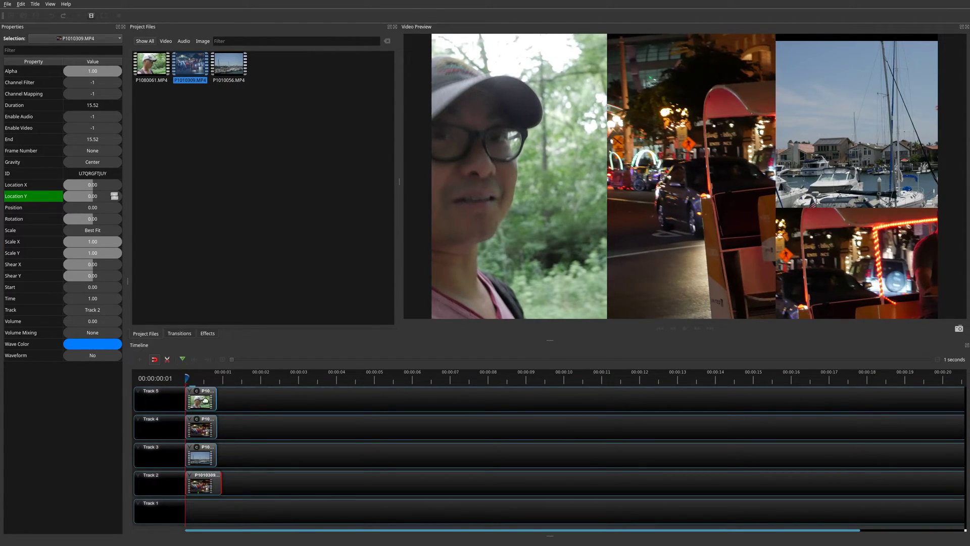
Remove the Location X keyframe from the Track 5 walking clip, resetting it to 0.00
{"action": "left_click", "coordinate": [204, 400]}
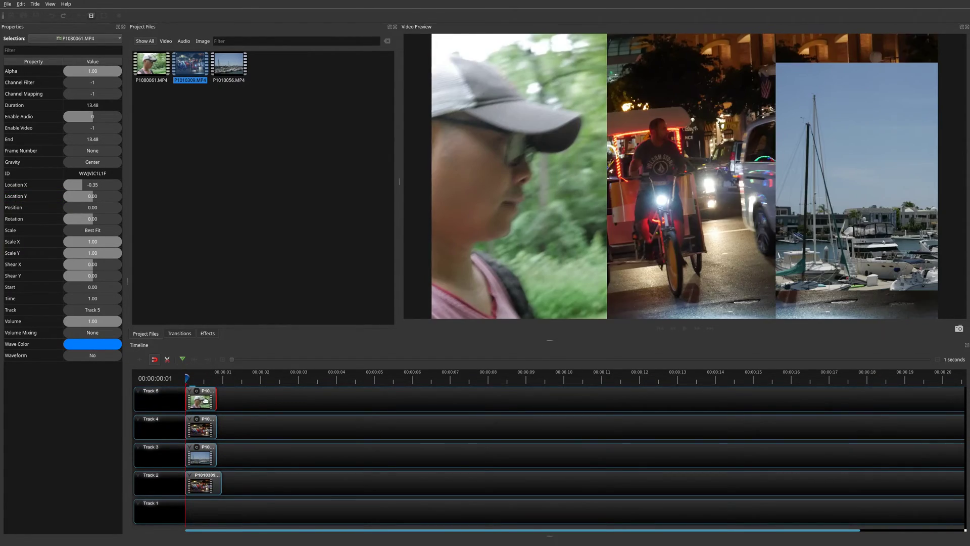
{"action": "left_click", "coordinate": [98, 187]}
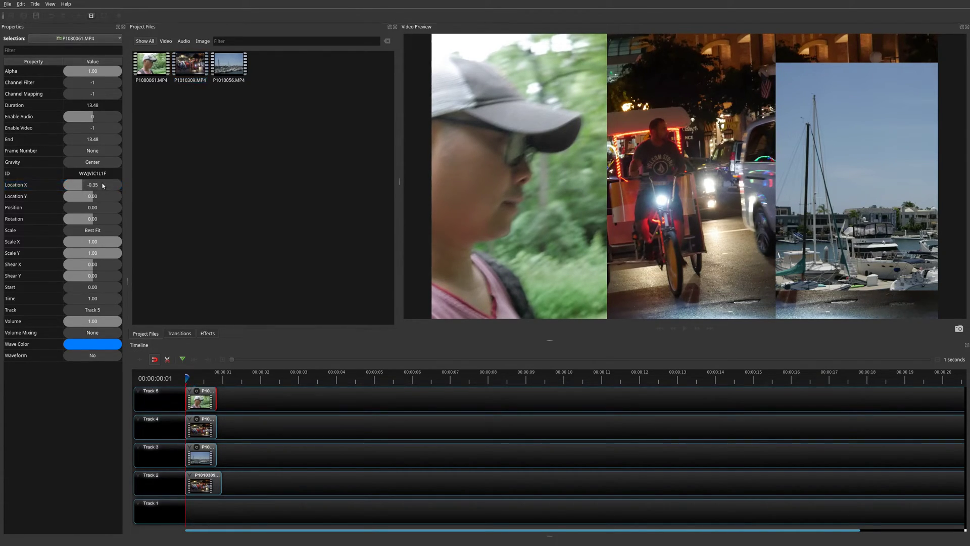
{"action": "right_click", "coordinate": [102, 183]}
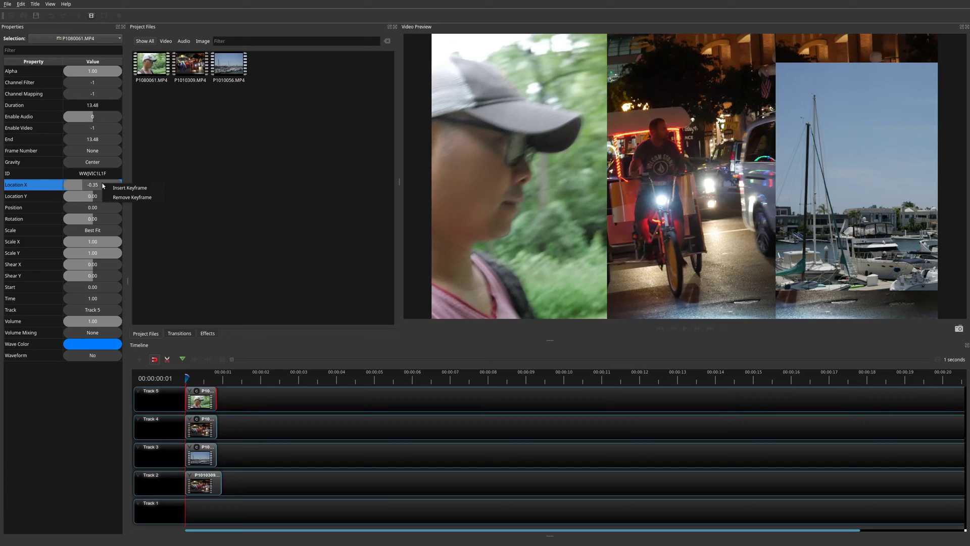
{"action": "left_click", "coordinate": [124, 198]}
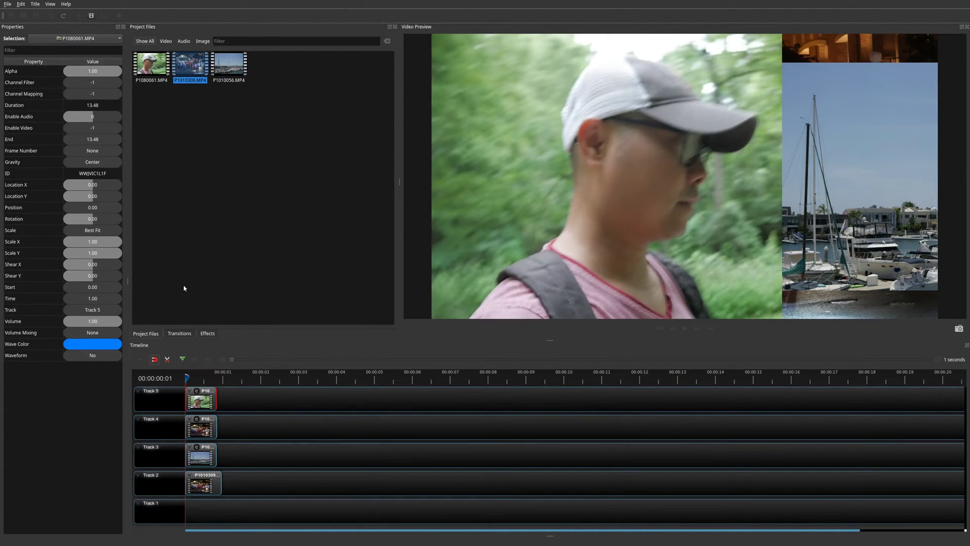
Delete the Crop effect from the Track 5 walking clip and reselect the clip
{"action": "left_click", "coordinate": [197, 392]}
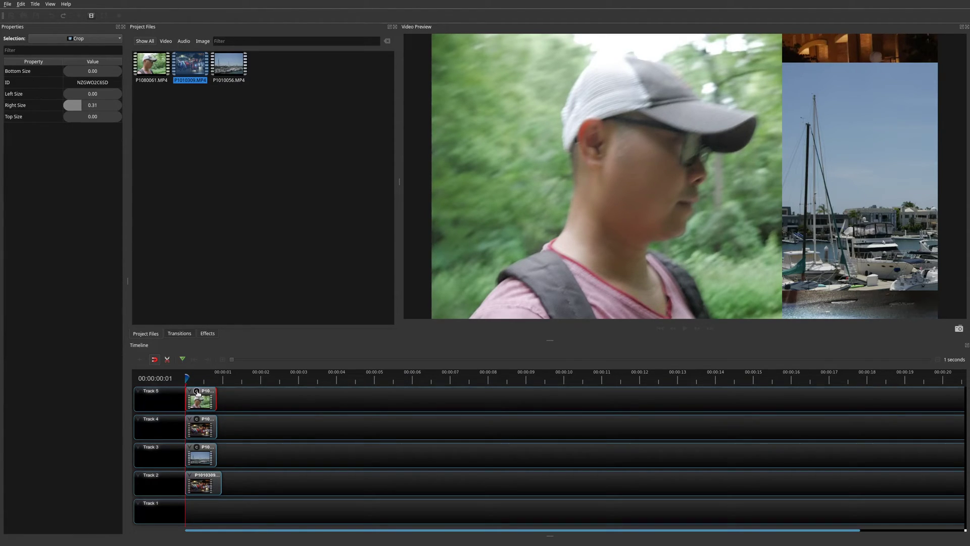
{"action": "key", "text": "Delete"}
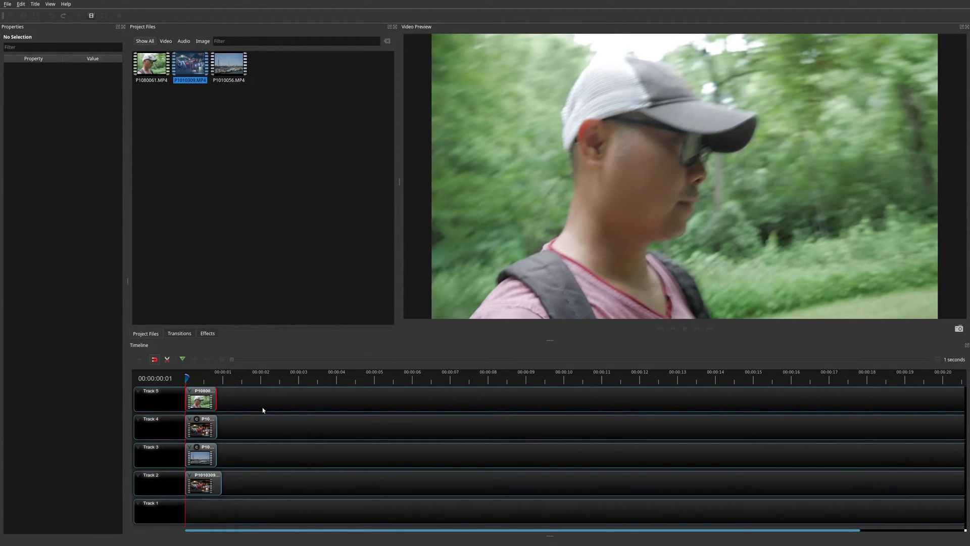
{"action": "left_click", "coordinate": [209, 405]}
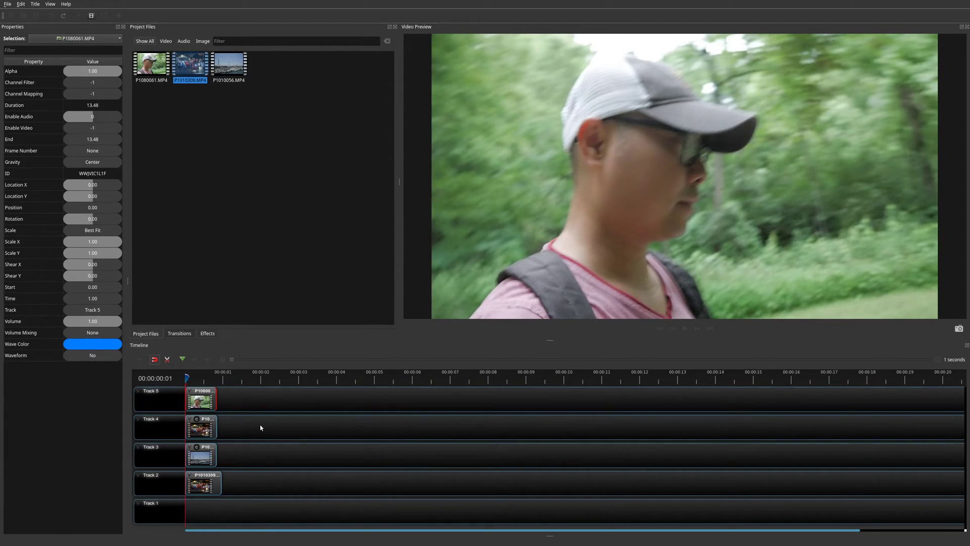
Undo the deletion to restore the Crop effect on the Track 5 walking clip
{"action": "key", "text": "ctrl+v"}
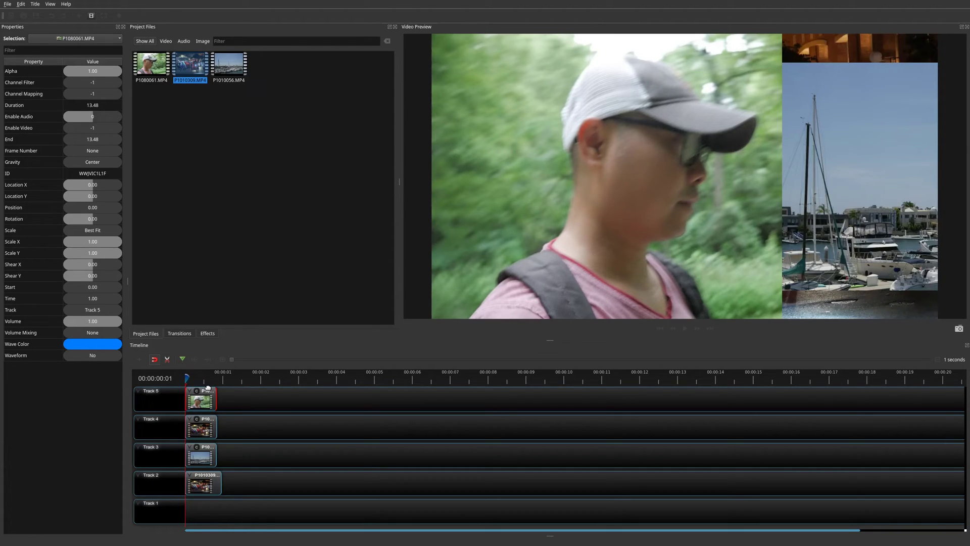